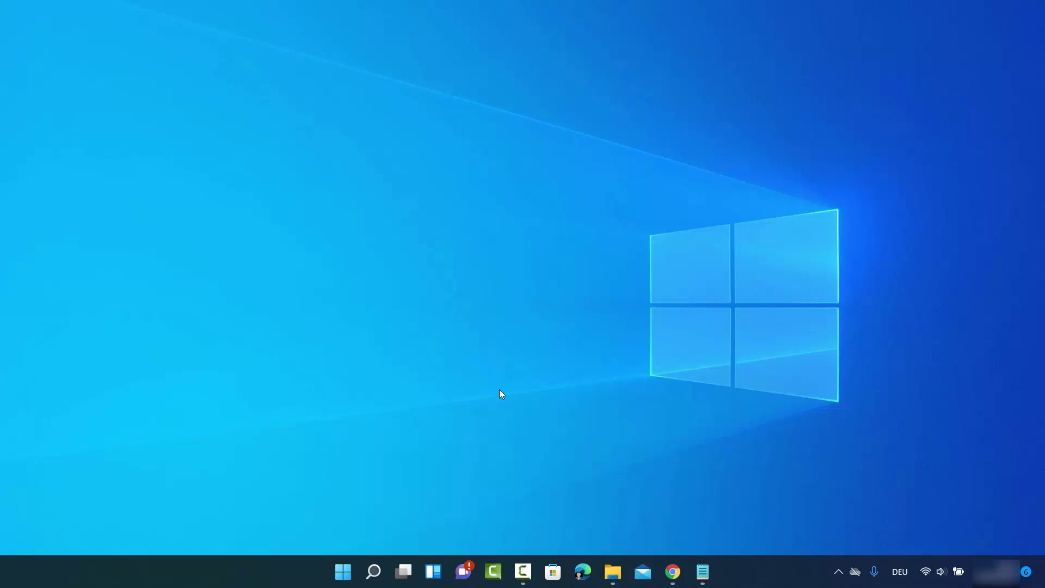
Open Control Panel with its items viewed by Category.
{"action": "left_click", "coordinate": [374, 570]}
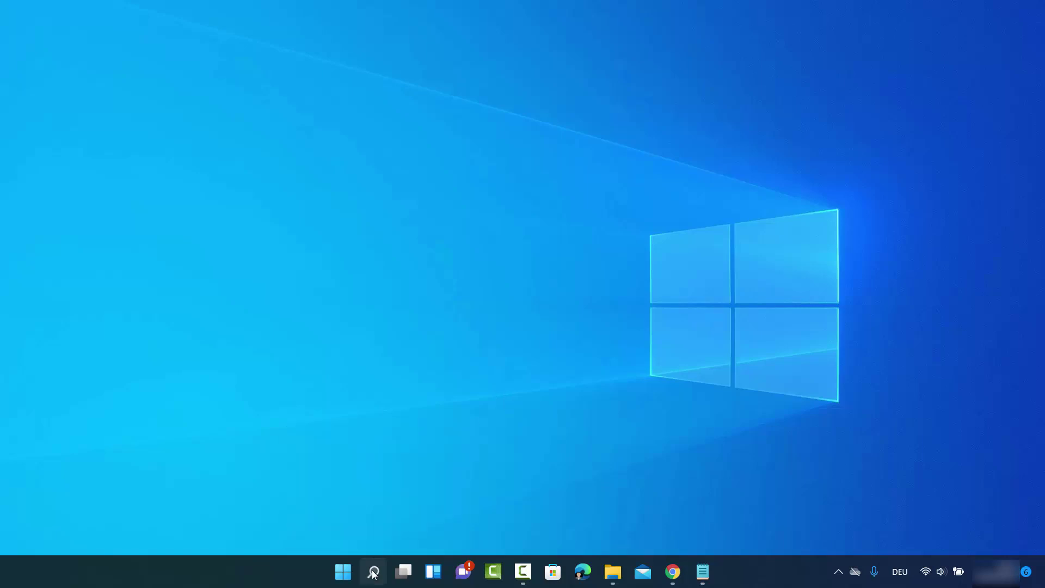
{"action": "type", "text": "con"}
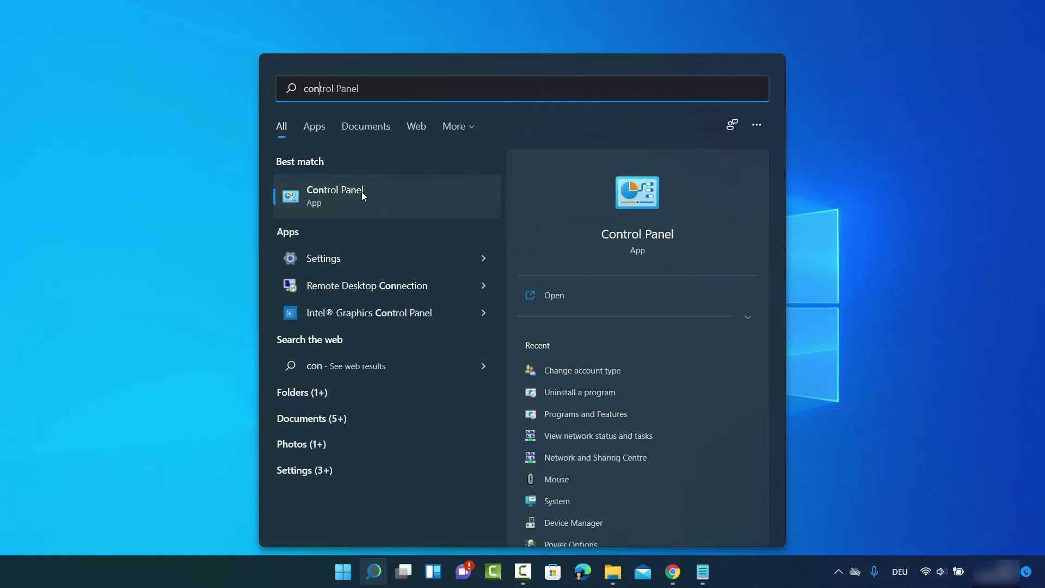
{"action": "left_click", "coordinate": [362, 192]}
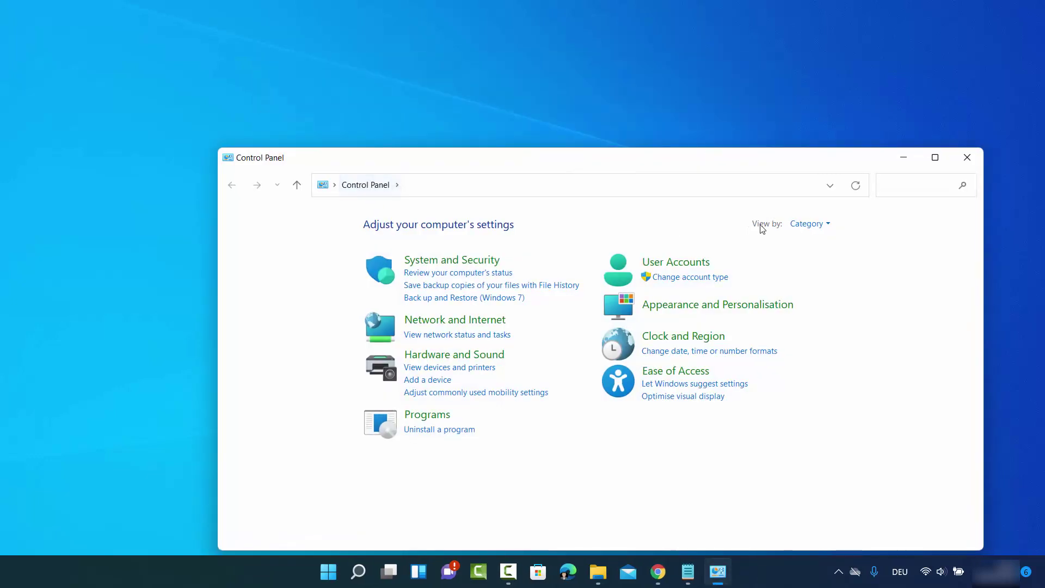
{"action": "left_click", "coordinate": [813, 225]}
{"action": "left_click", "coordinate": [814, 240]}
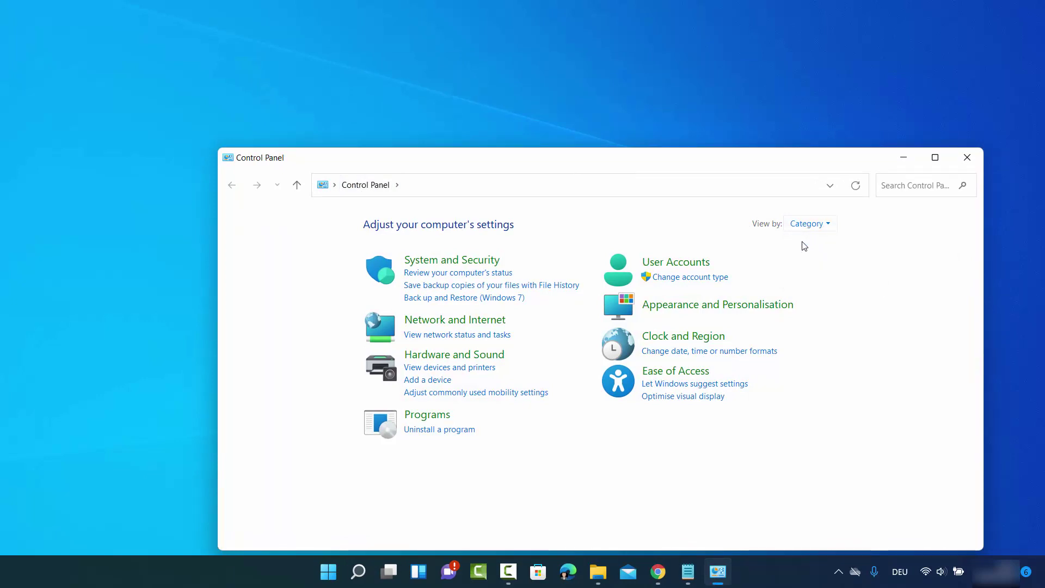
Open the Network and Sharing Centre from the Network and Internet category.
{"action": "left_click", "coordinate": [457, 321]}
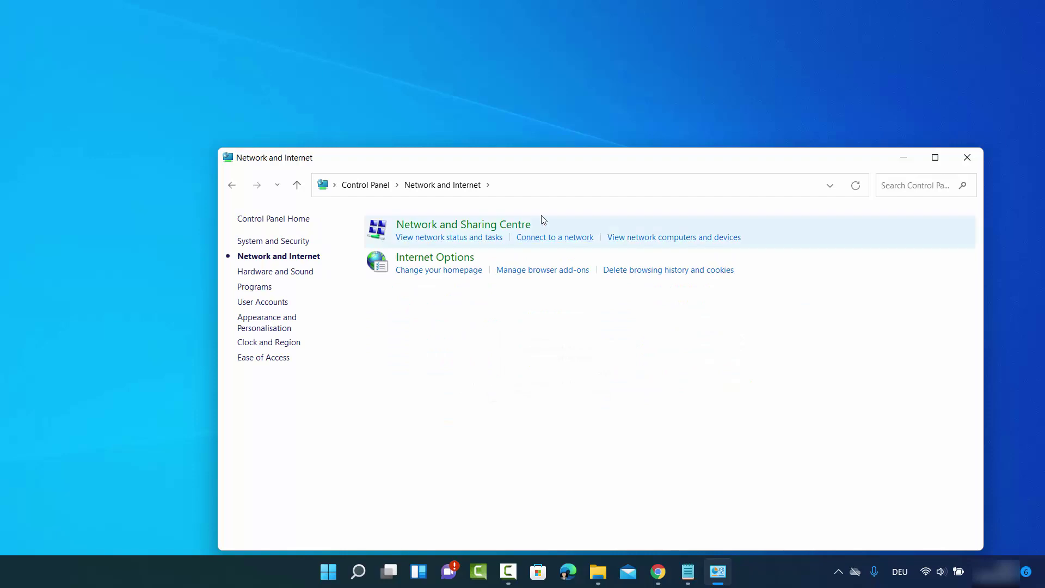
{"action": "left_click_drag", "start_coordinate": [561, 169], "coordinate": [563, 124]}
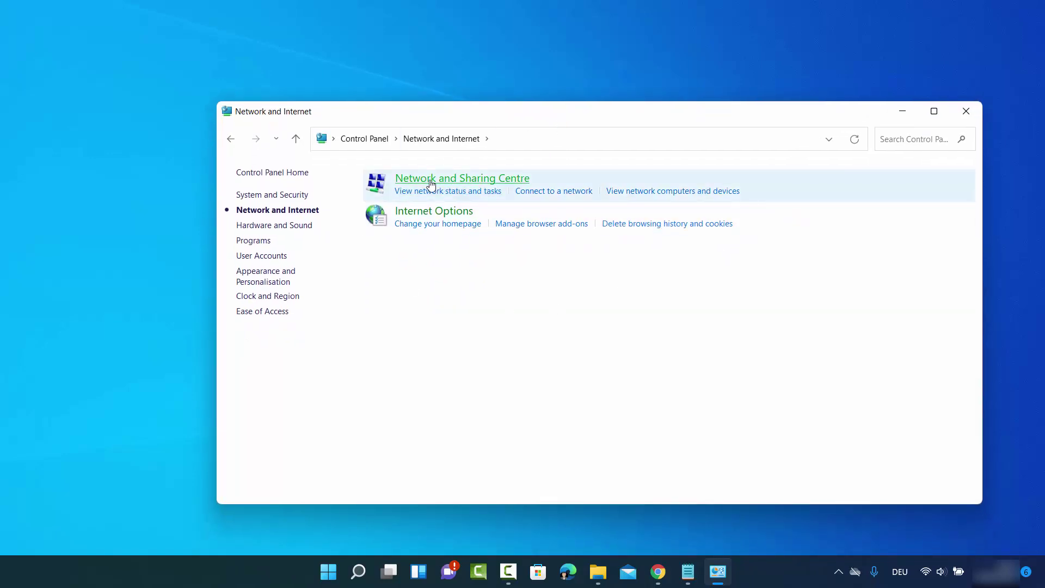
{"action": "left_click", "coordinate": [464, 181]}
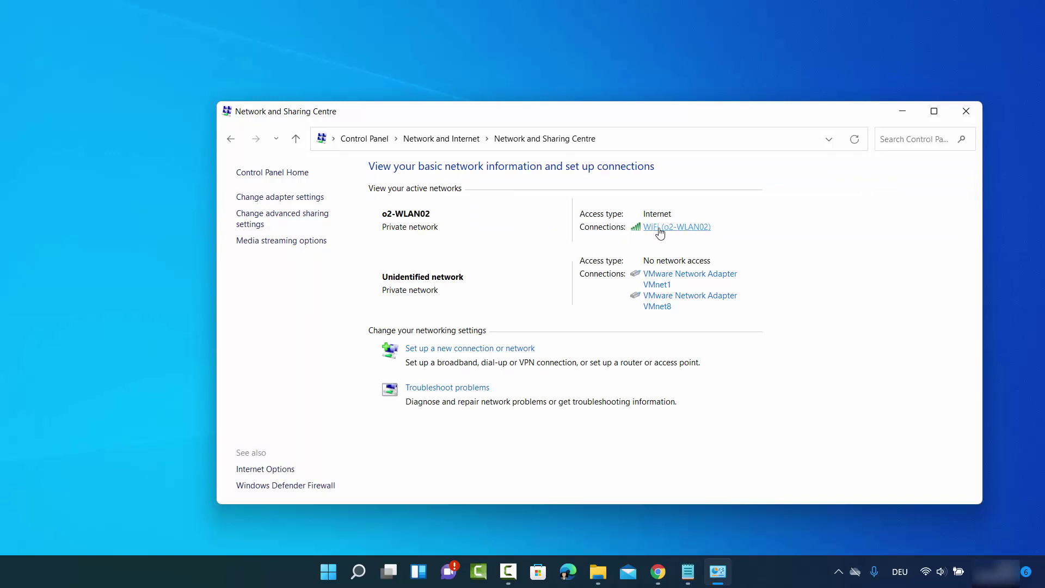
Show the characters of the network security key in the wireless security properties of the connected o2-WLAN02 network.
{"action": "left_click", "coordinate": [926, 572]}
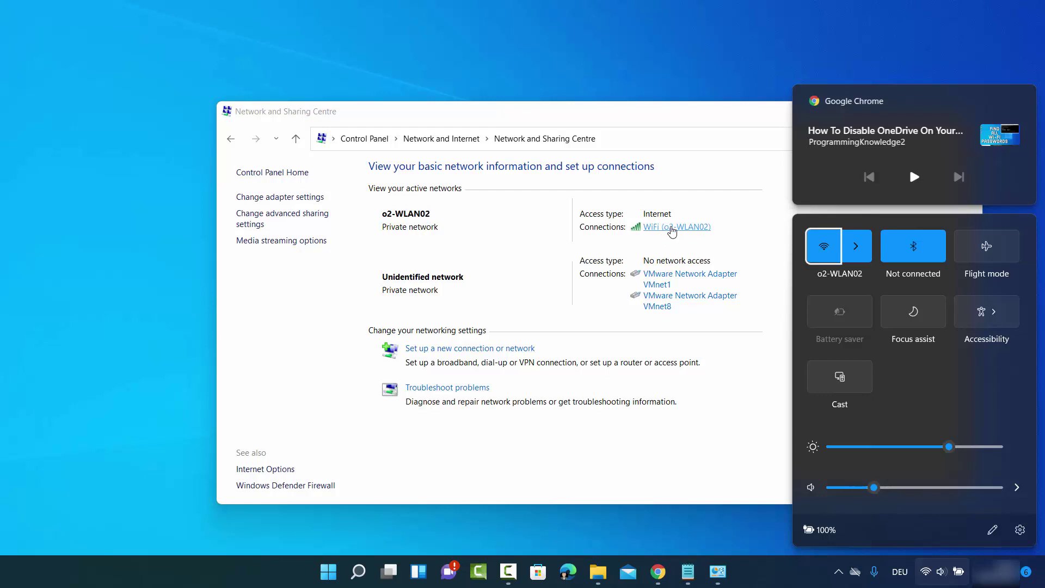
{"action": "left_click", "coordinate": [670, 232]}
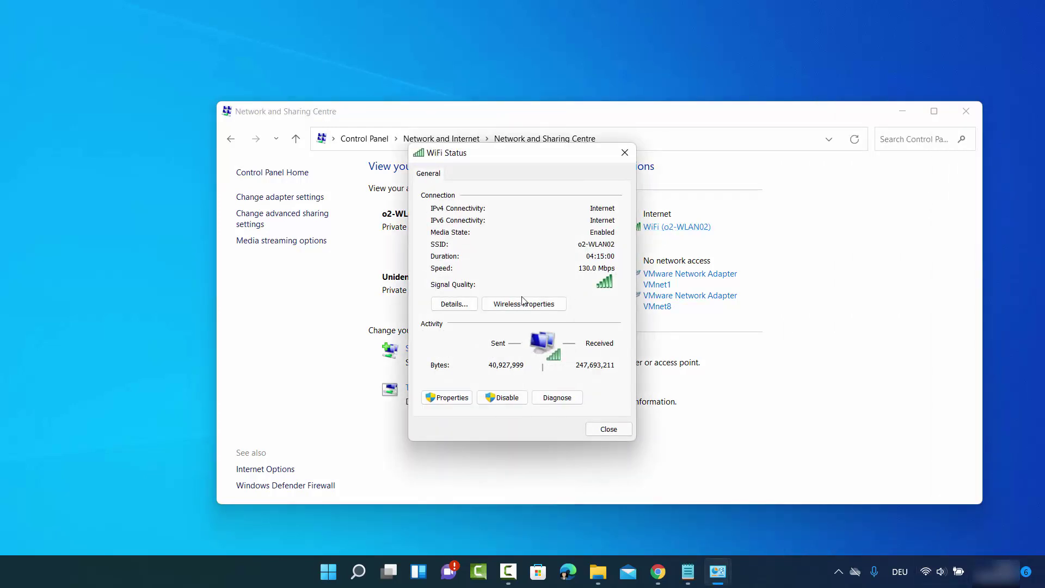
{"action": "left_click", "coordinate": [519, 307]}
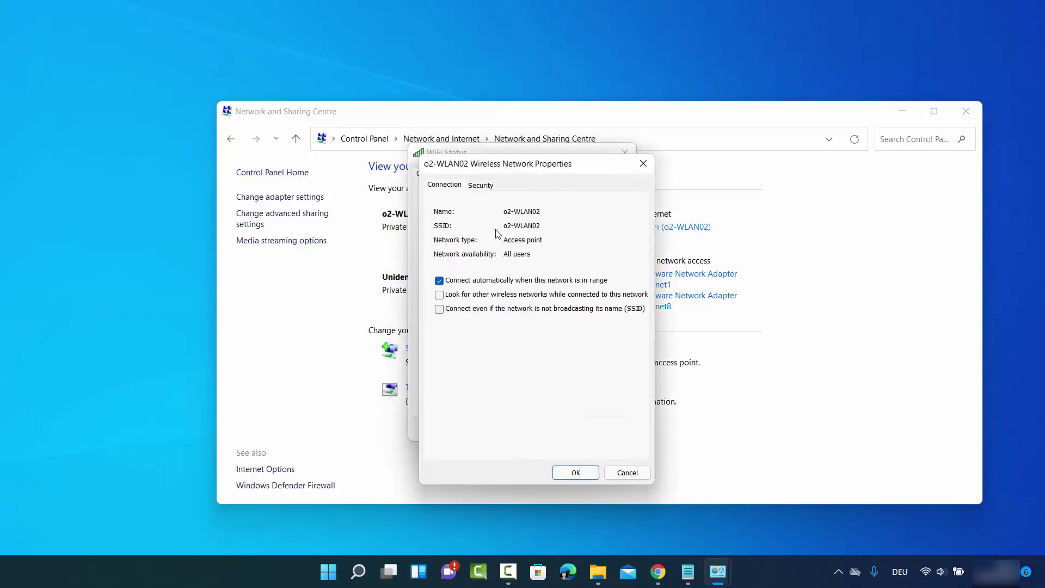
{"action": "left_click", "coordinate": [482, 186]}
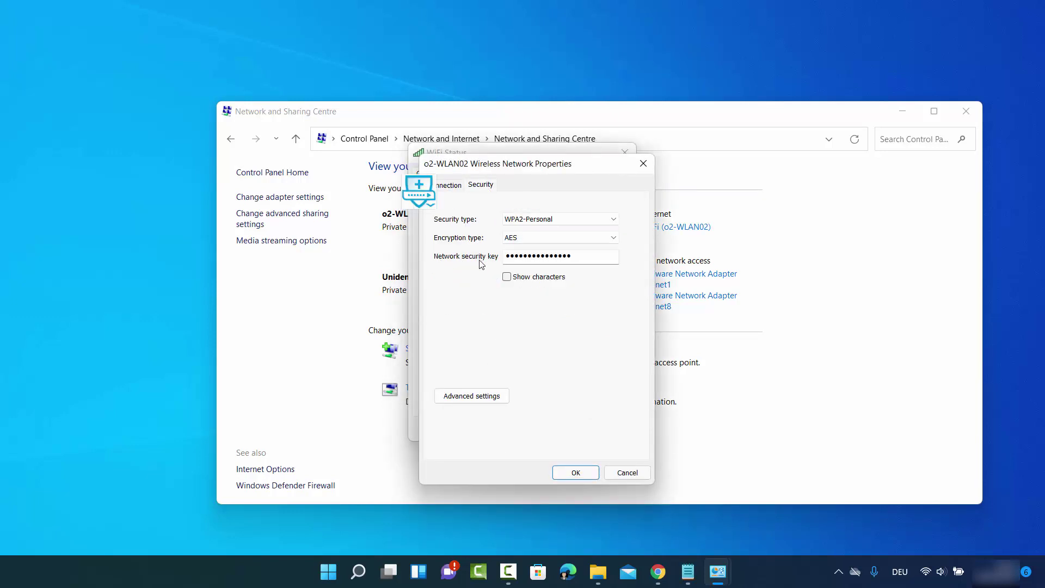
{"action": "left_click", "coordinate": [573, 262]}
{"action": "left_click", "coordinate": [507, 276]}
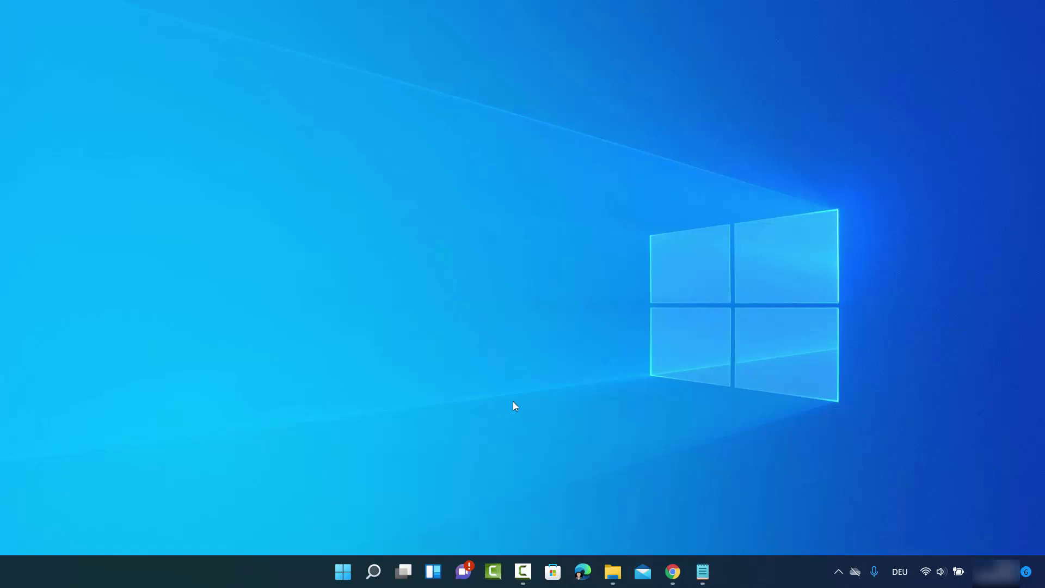
{"action": "left_click", "coordinate": [926, 572]}
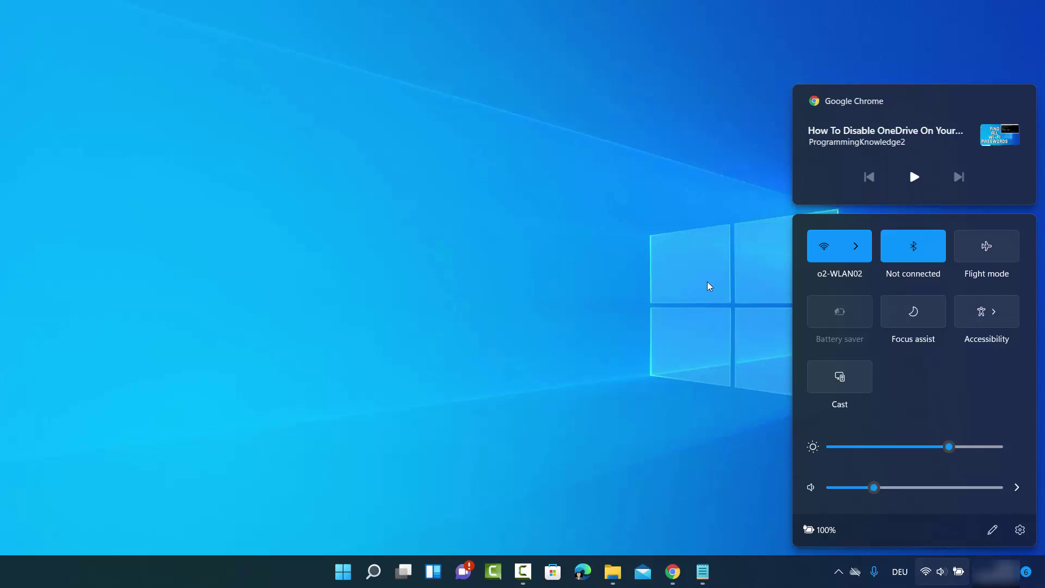
{"action": "left_click", "coordinate": [682, 284]}
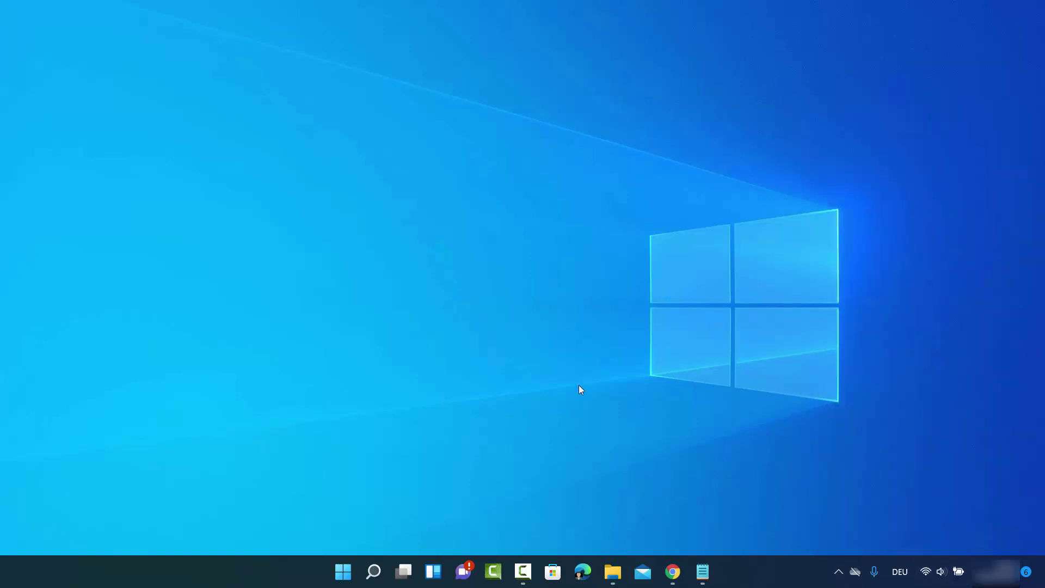
Search Windows for cmd and open Command Prompt as administrator.
{"action": "left_click", "coordinate": [375, 573]}
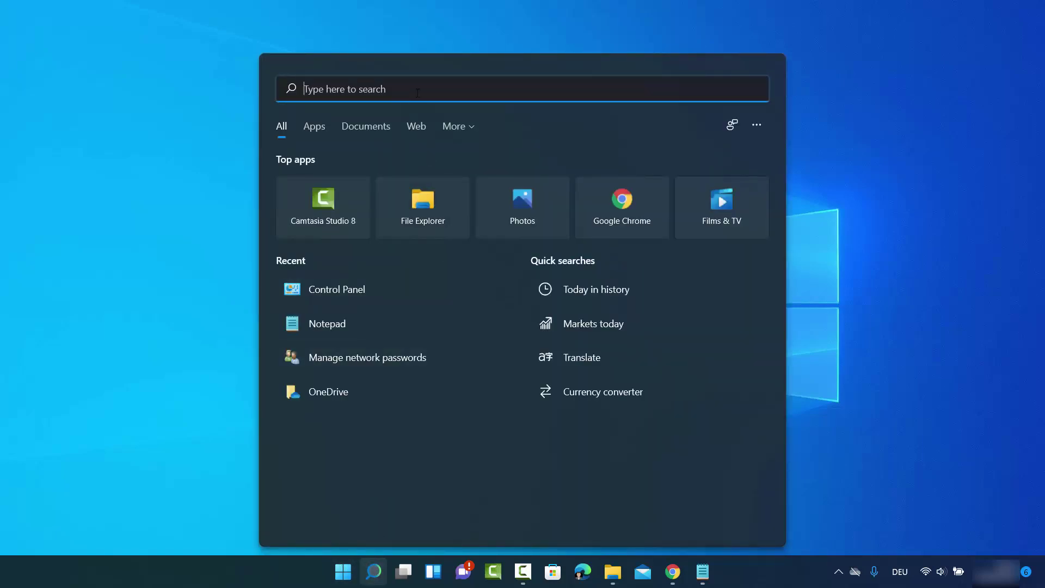
{"action": "type", "text": "cmd"}
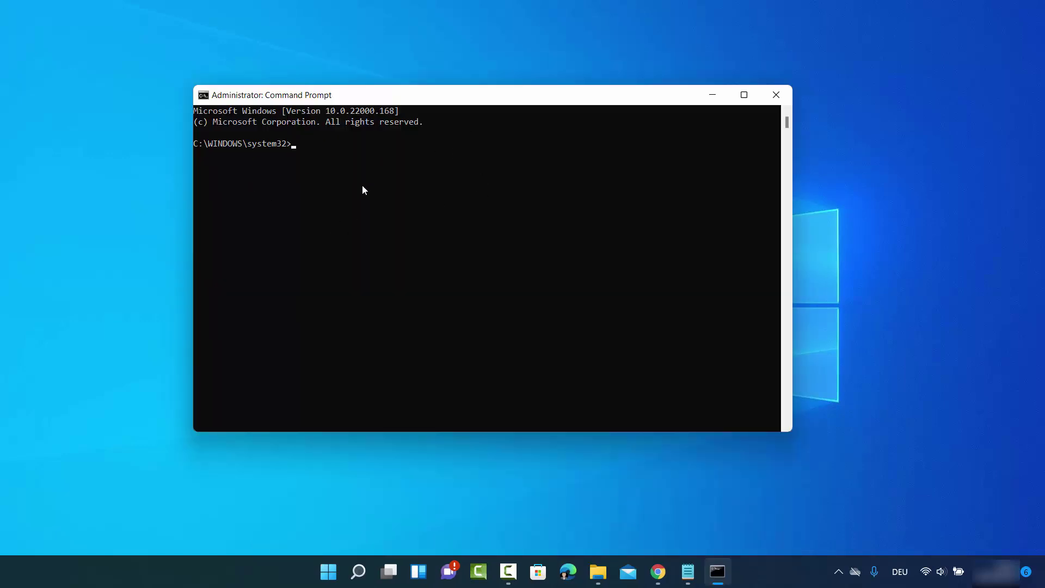
Set the Command Prompt font size to 28 and maximise its window.
{"action": "left_click", "coordinate": [203, 96]}
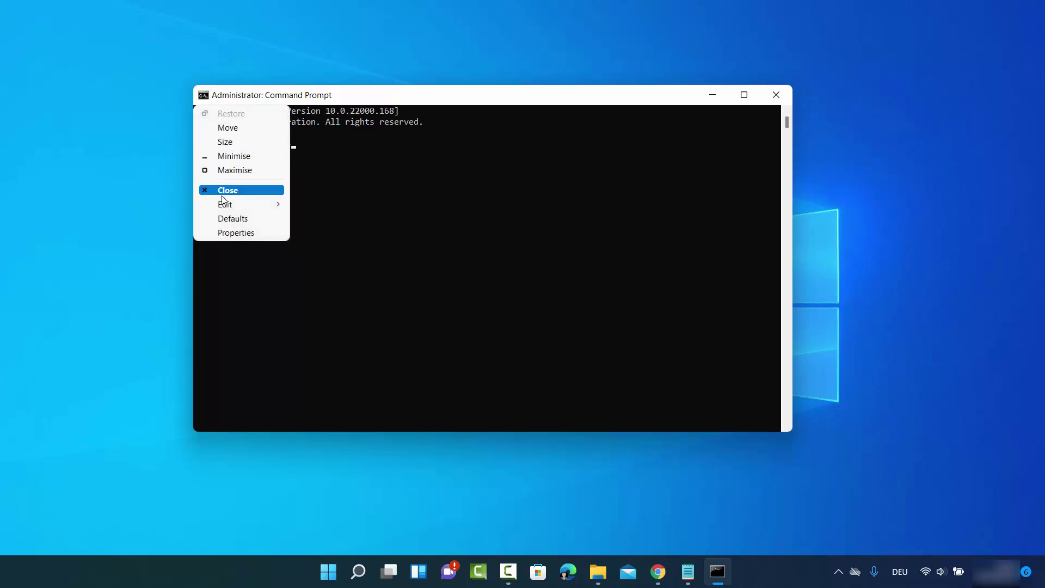
{"action": "left_click", "coordinate": [235, 232]}
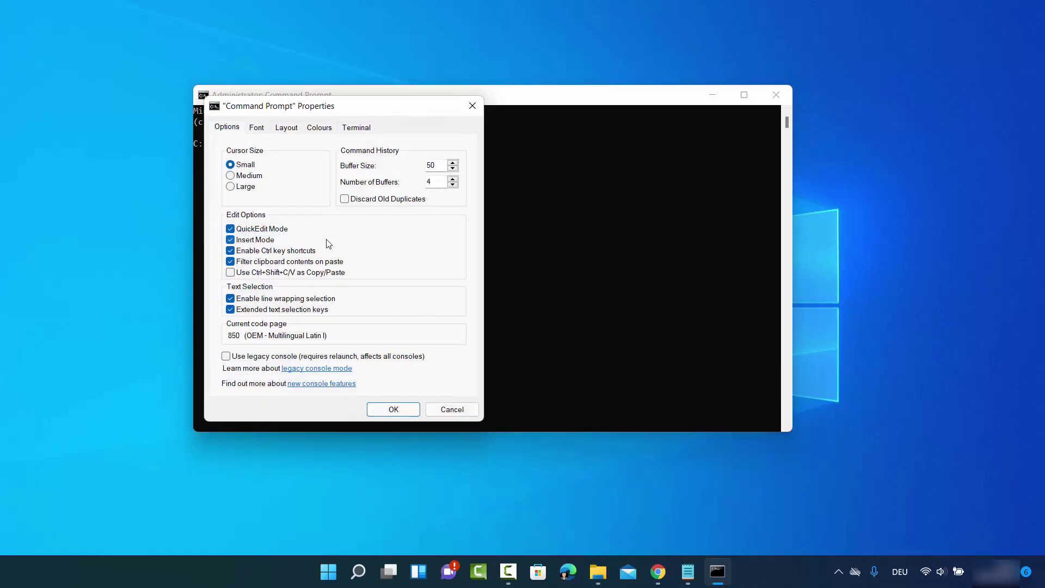
{"action": "left_click", "coordinate": [258, 128]}
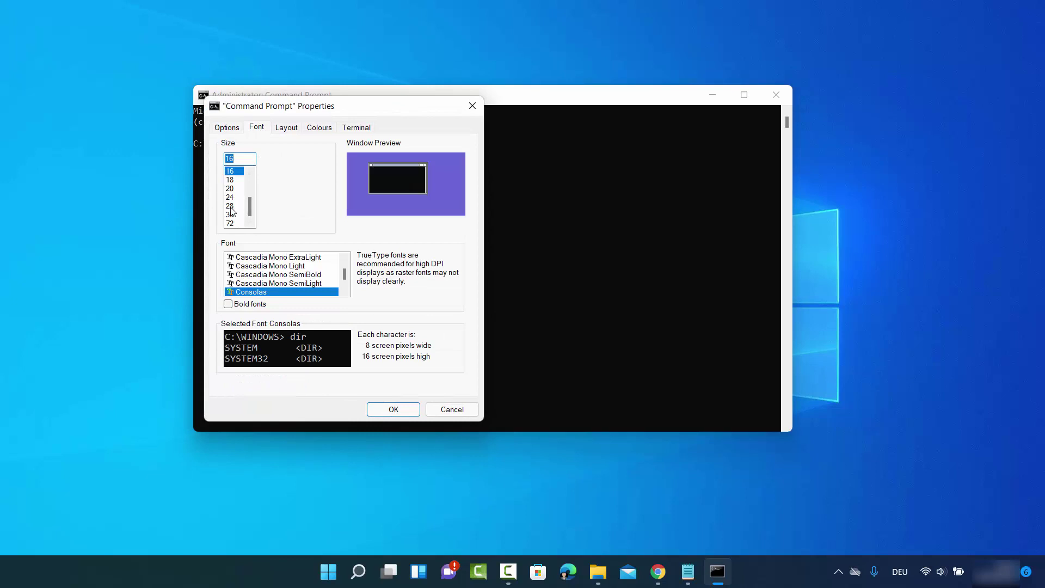
{"action": "left_click", "coordinate": [231, 206]}
{"action": "left_click", "coordinate": [392, 409]}
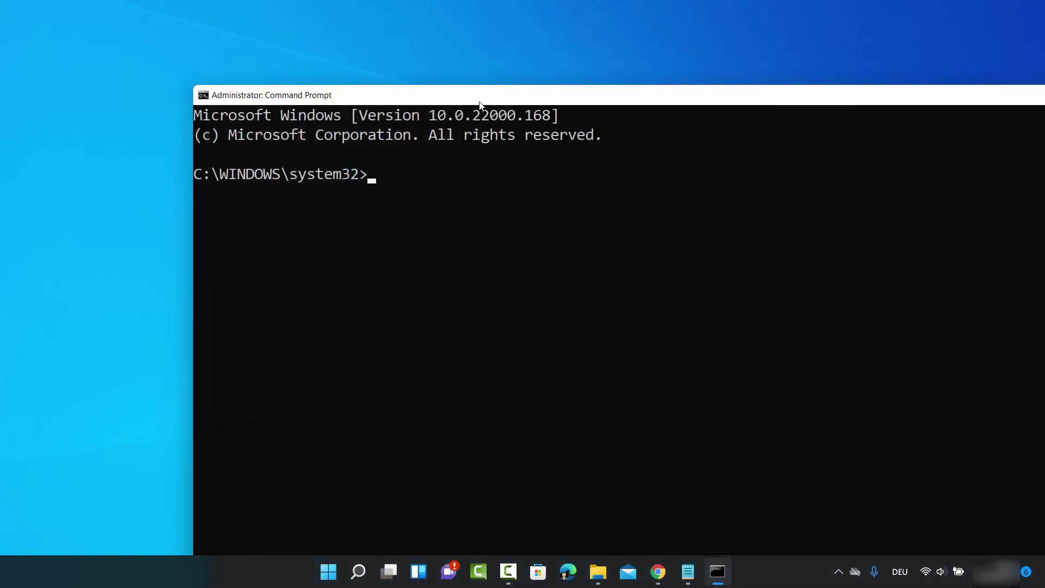
{"action": "left_click_drag", "start_coordinate": [479, 104], "coordinate": [288, 22]}
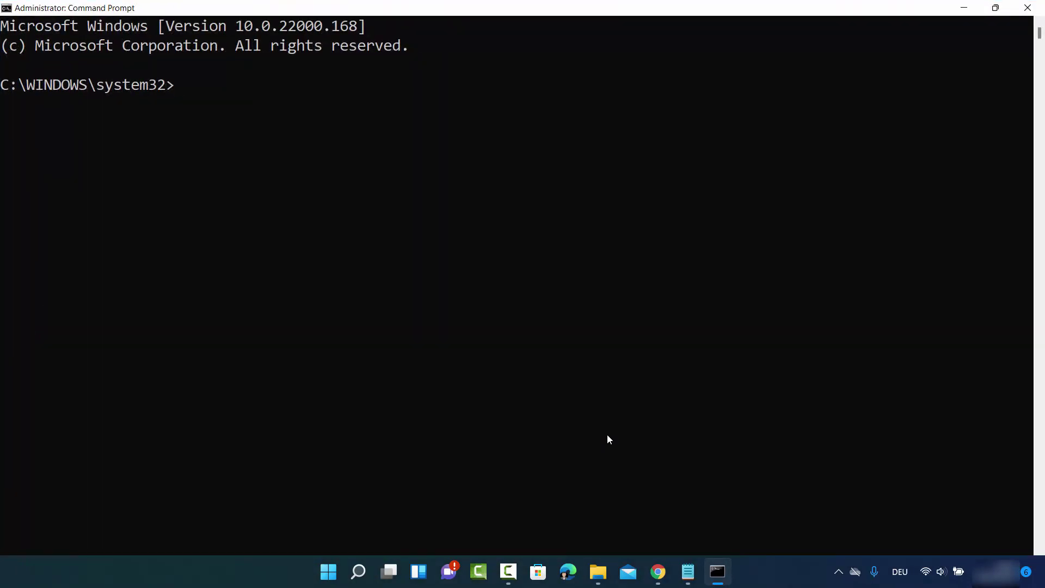
Switch to Notepad, copy the line "netsh wlan show profile" and return to Command Prompt.
{"action": "left_click", "coordinate": [688, 580]}
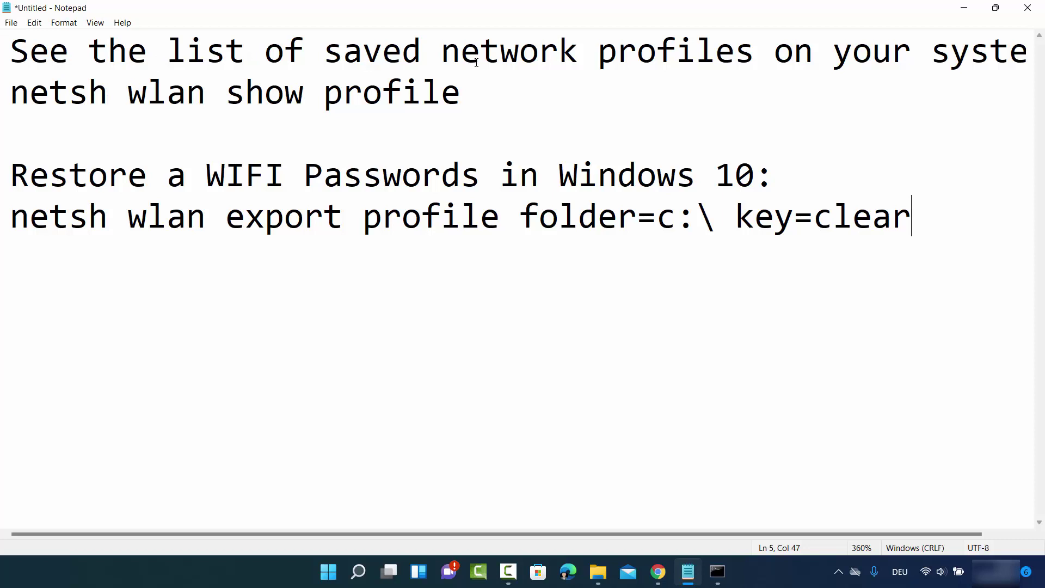
{"action": "left_click_drag", "start_coordinate": [461, 98], "coordinate": [22, 98]}
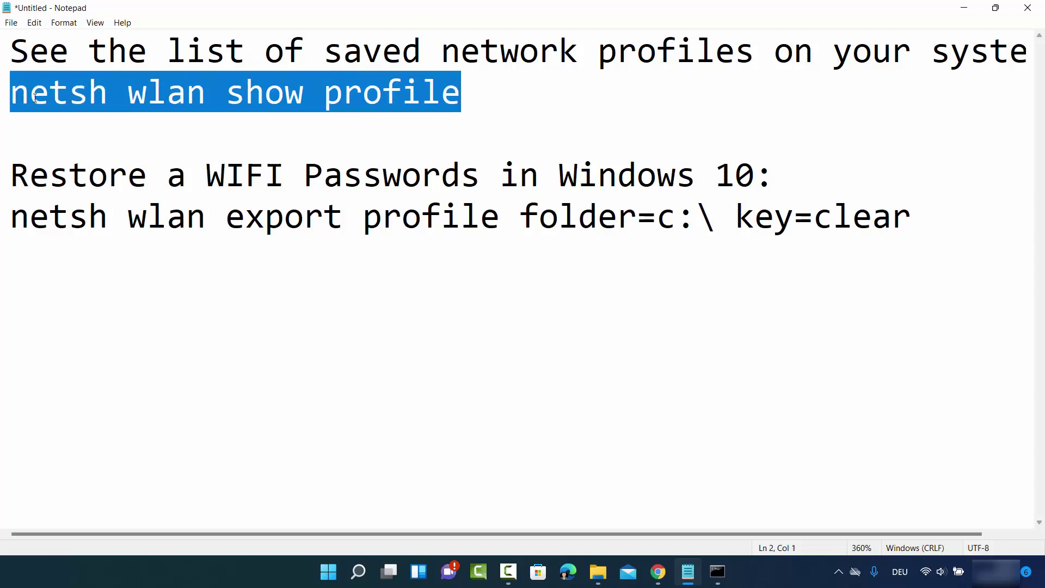
{"action": "right_click", "coordinate": [33, 99]}
{"action": "left_click", "coordinate": [68, 141]}
{"action": "left_click", "coordinate": [960, 10]}
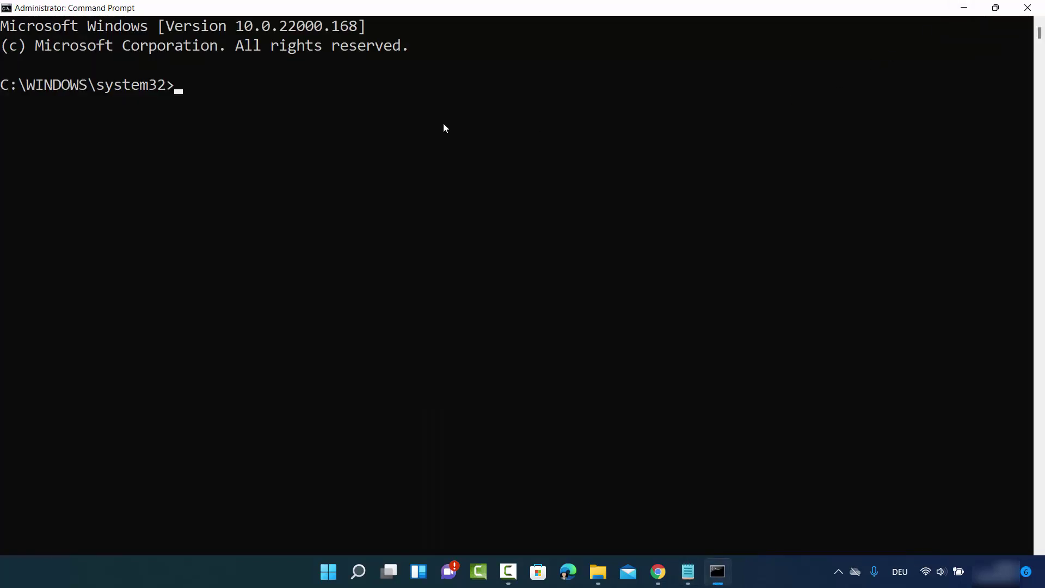
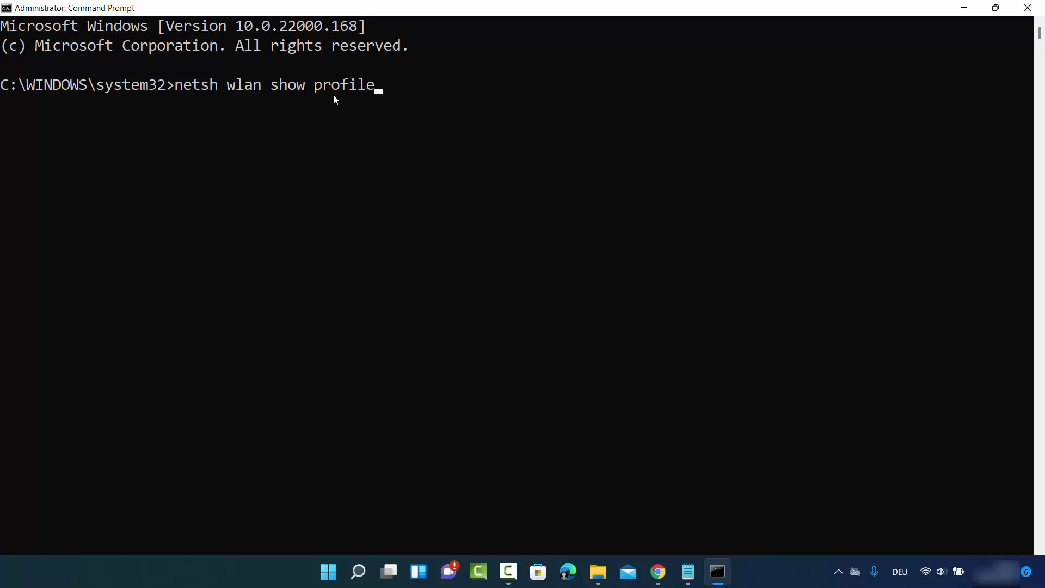
Run netsh wlan show profile to list the saved Wi-Fi profiles and examine the user profile names.
{"action": "key", "text": "Return"}
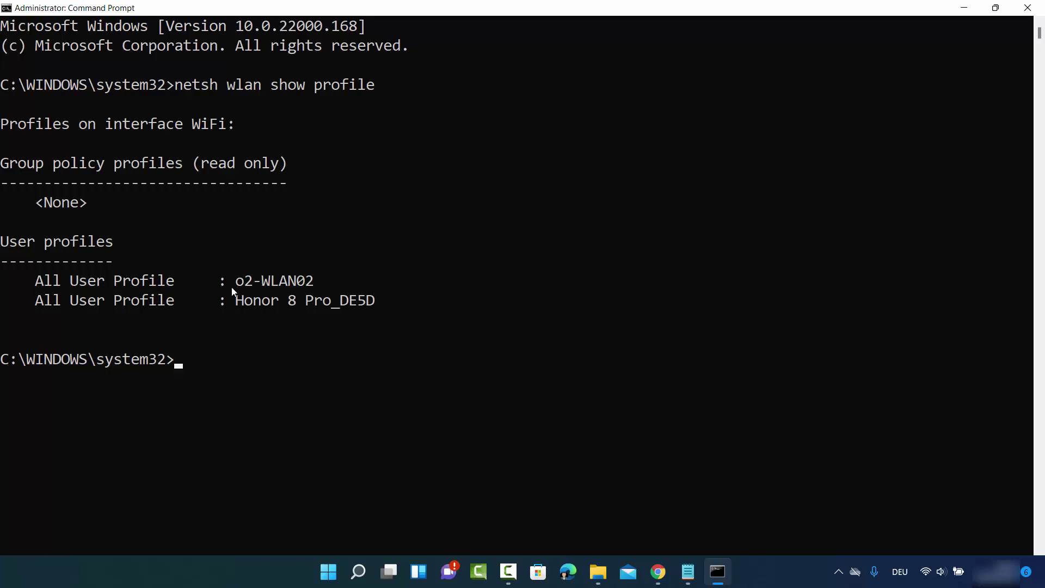
{"action": "left_click_drag", "start_coordinate": [234, 283], "coordinate": [314, 286]}
{"action": "left_click_drag", "start_coordinate": [229, 301], "coordinate": [383, 303]}
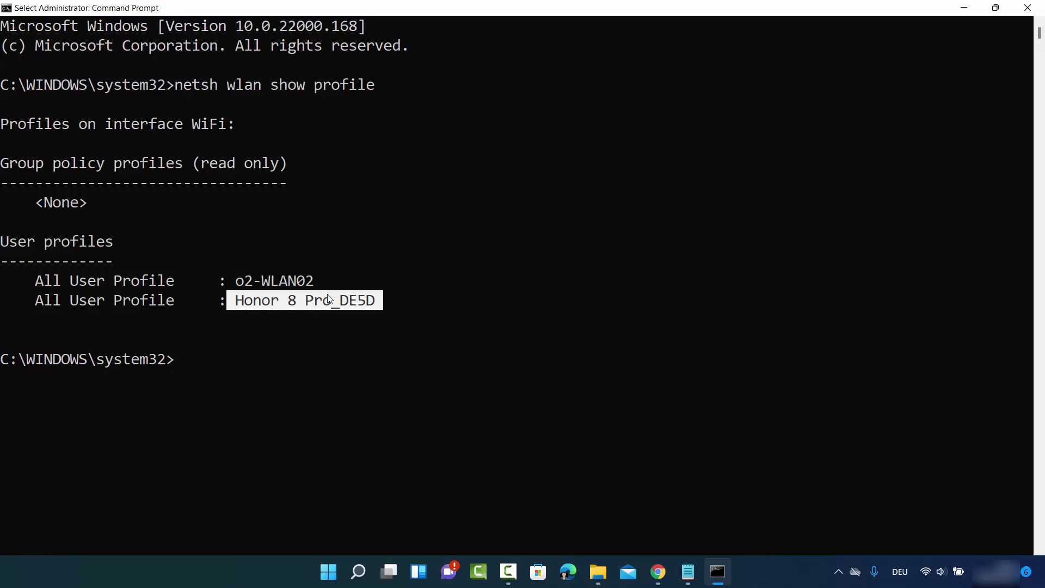
{"action": "left_click", "coordinate": [780, 319]}
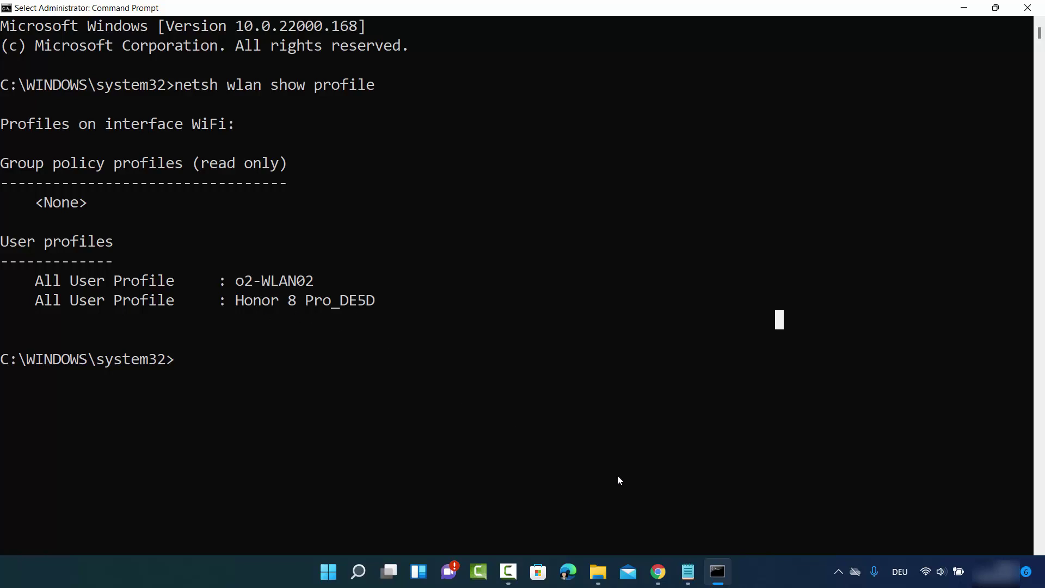
Switch to Notepad, copy the line "netsh wlan export profile folder=c:\ key=clear" and paste it at the Command Prompt.
{"action": "left_click", "coordinate": [689, 572]}
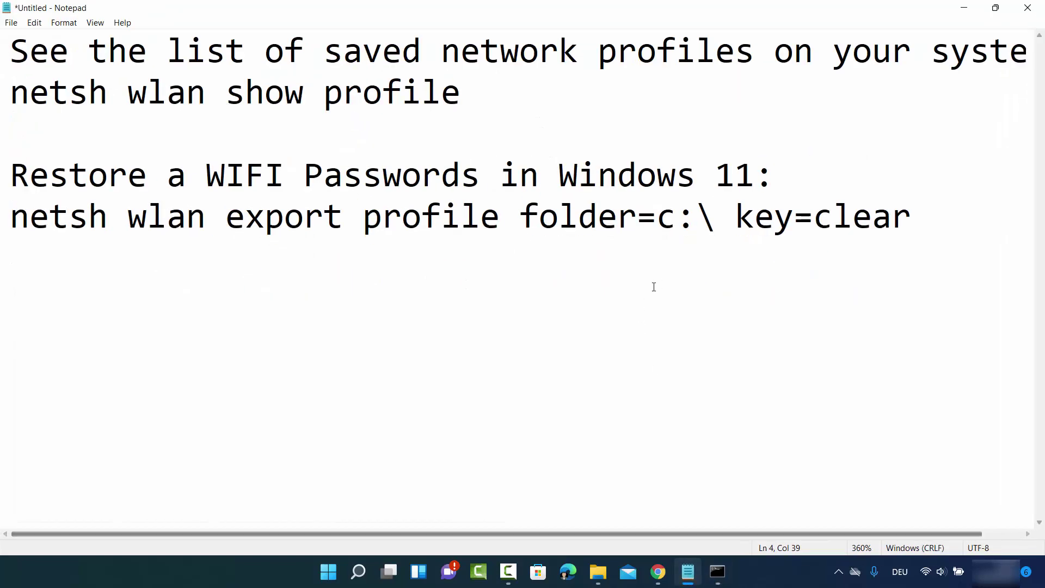
{"action": "left_click_drag", "start_coordinate": [914, 218], "coordinate": [8, 231]}
{"action": "right_click", "coordinate": [52, 227]}
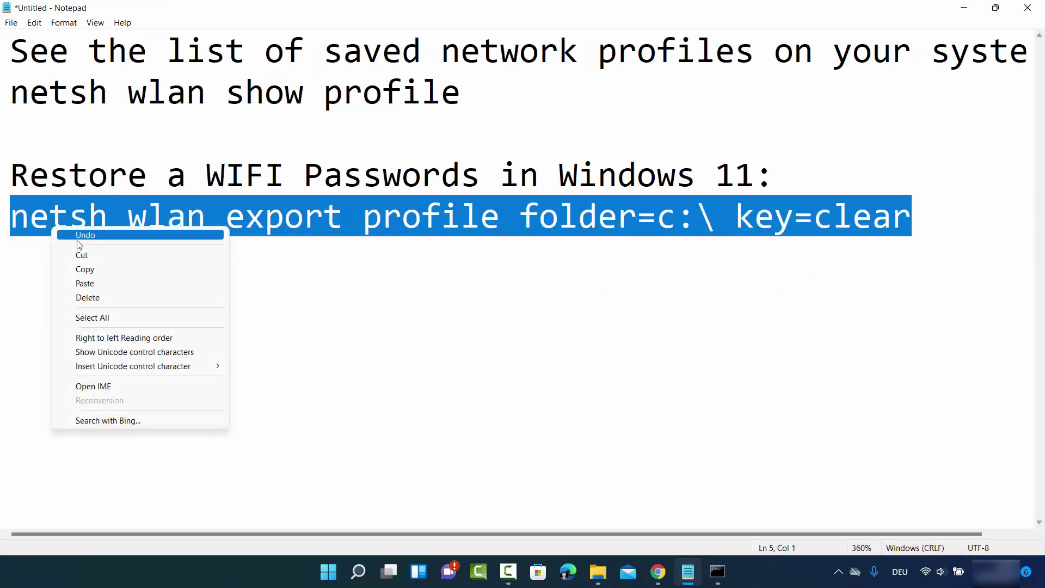
{"action": "left_click", "coordinate": [90, 269]}
{"action": "key", "text": "alt+Tab"}
{"action": "right_click", "coordinate": [182, 366]}
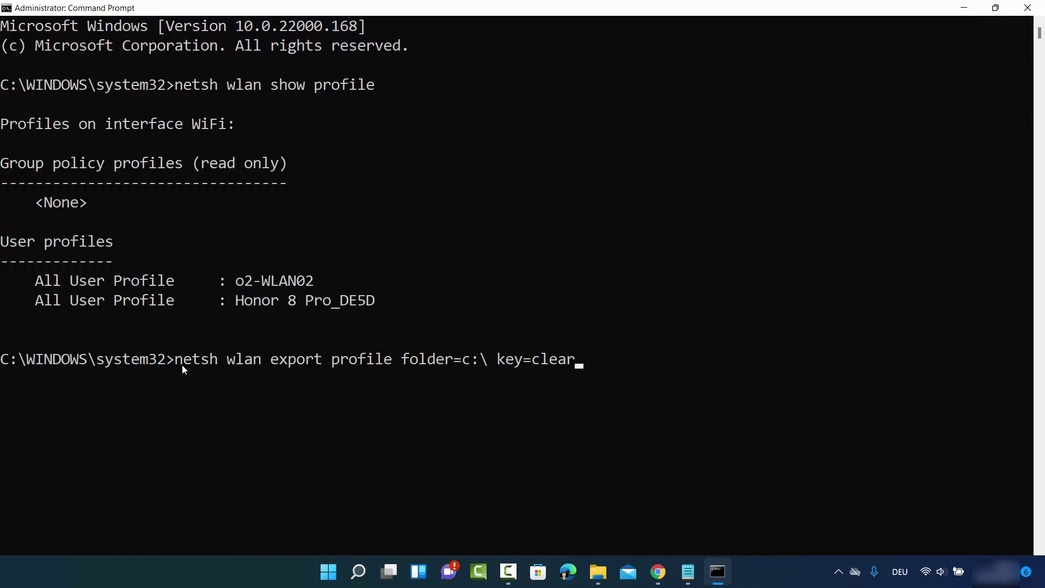
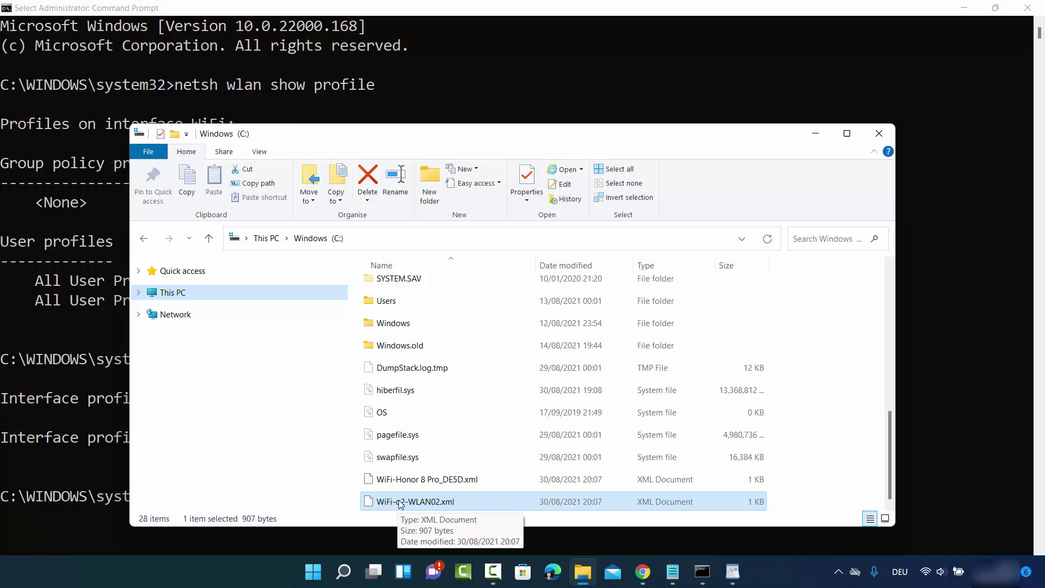
Open the exported profile WiFi-o2-WLAN02.xml from the C: drive with WordPad.
{"action": "right_click", "coordinate": [415, 507]}
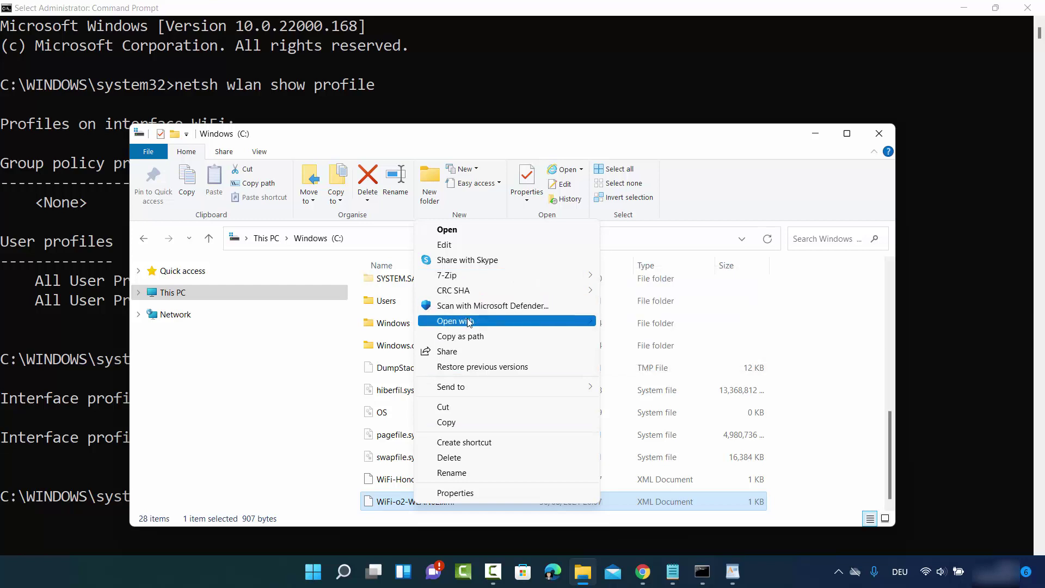
{"action": "mouse_move", "coordinate": [478, 325]}
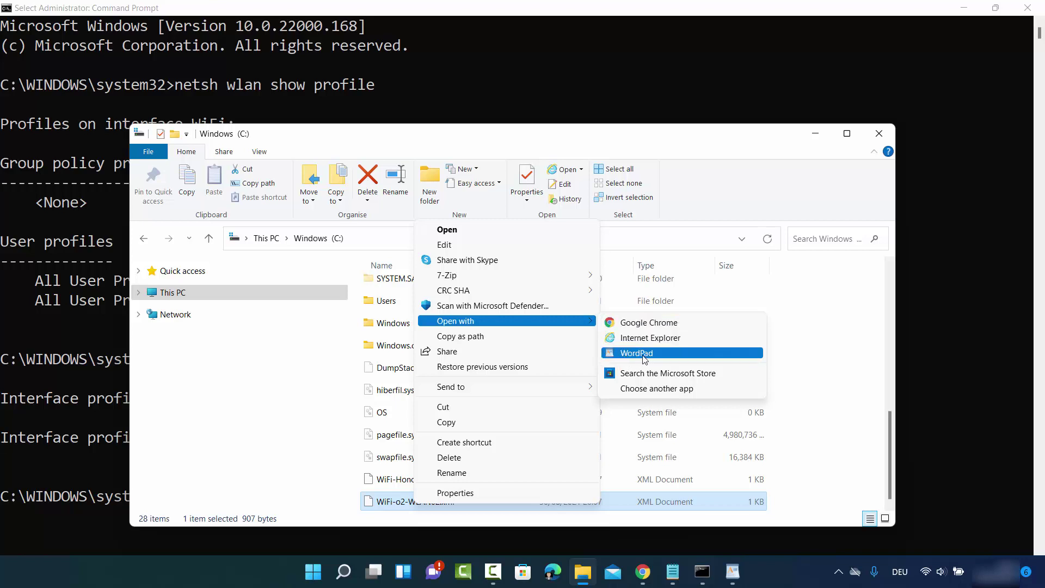
{"action": "left_click", "coordinate": [644, 358]}
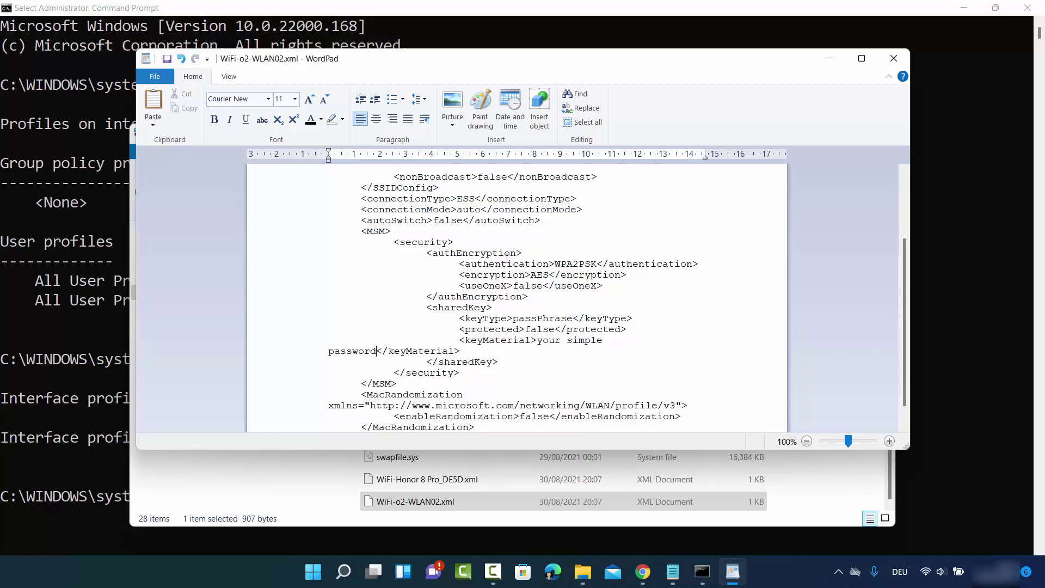
Highlight the Wi-Fi password inside the keyMaterial element of the sharedKey section and return to the C: drive in File Explorer.
{"action": "scroll", "coordinate": [475, 232], "scroll_direction": "down", "scroll_amount": 1}
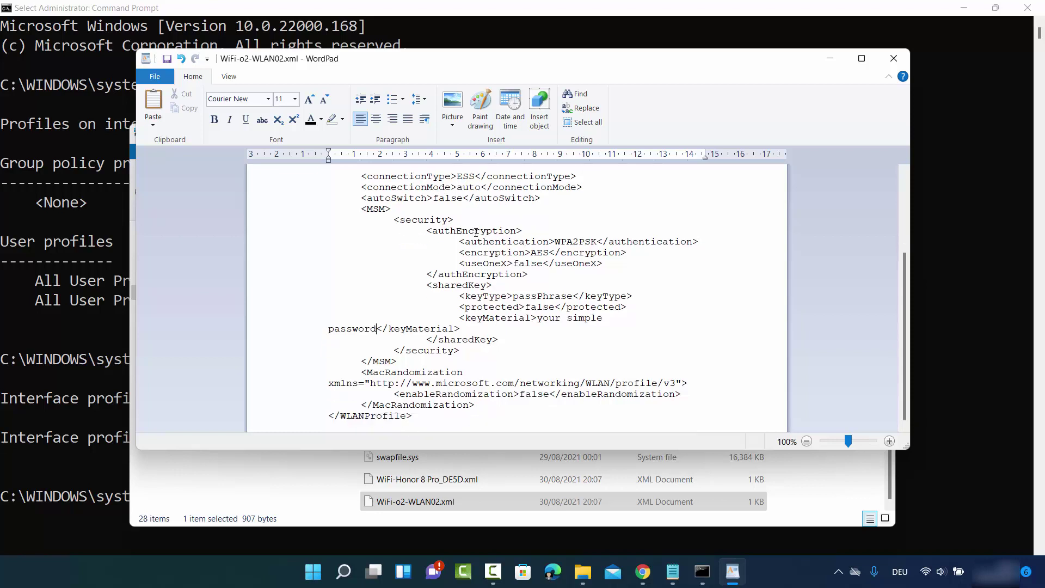
{"action": "double_click", "coordinate": [503, 317]}
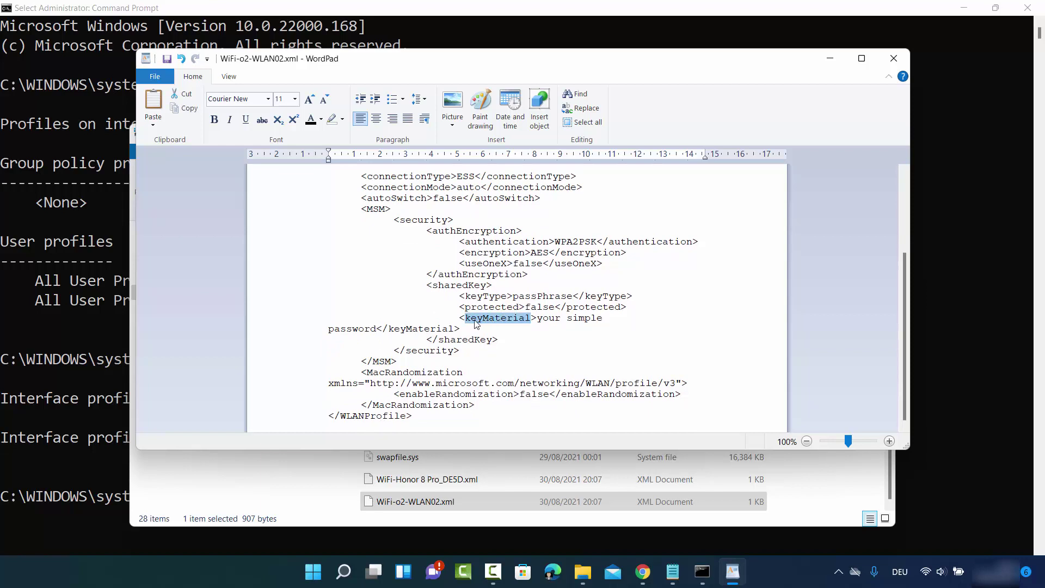
{"action": "left_click", "coordinate": [537, 318]}
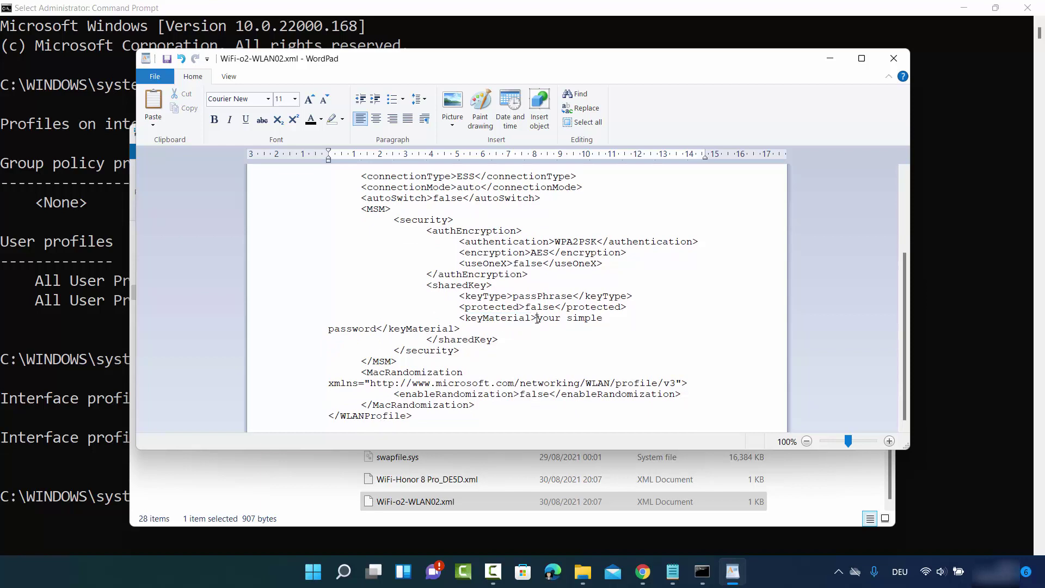
{"action": "left_click_drag", "start_coordinate": [539, 320], "coordinate": [376, 325]}
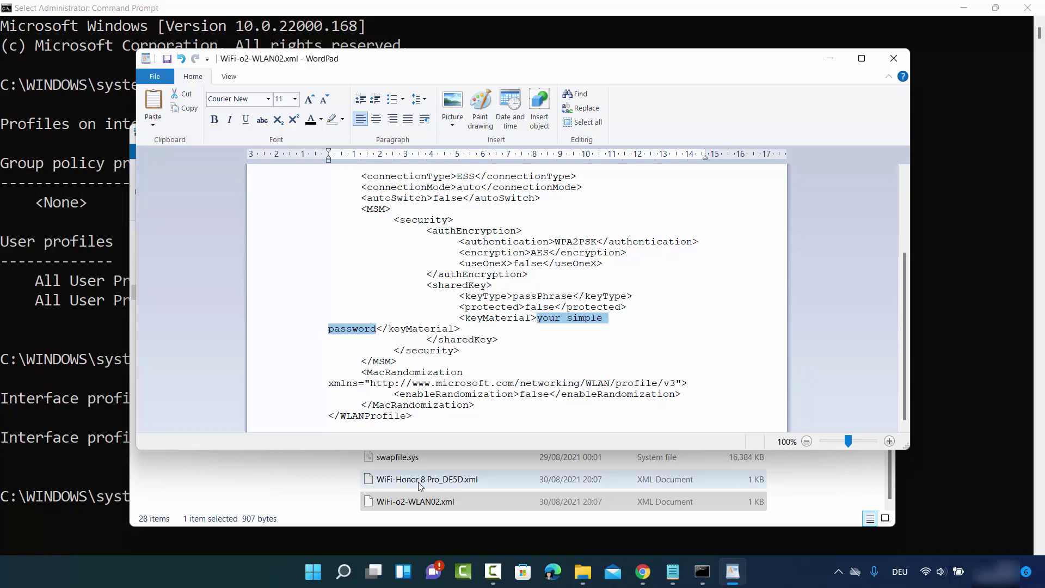
{"action": "left_click", "coordinate": [371, 482]}
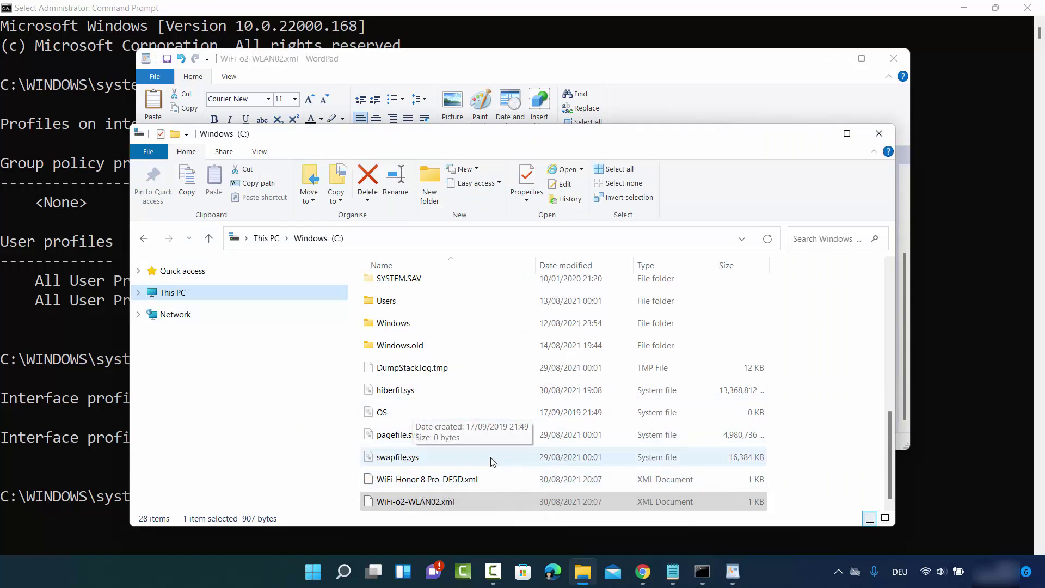
{"action": "left_click", "coordinate": [779, 580]}
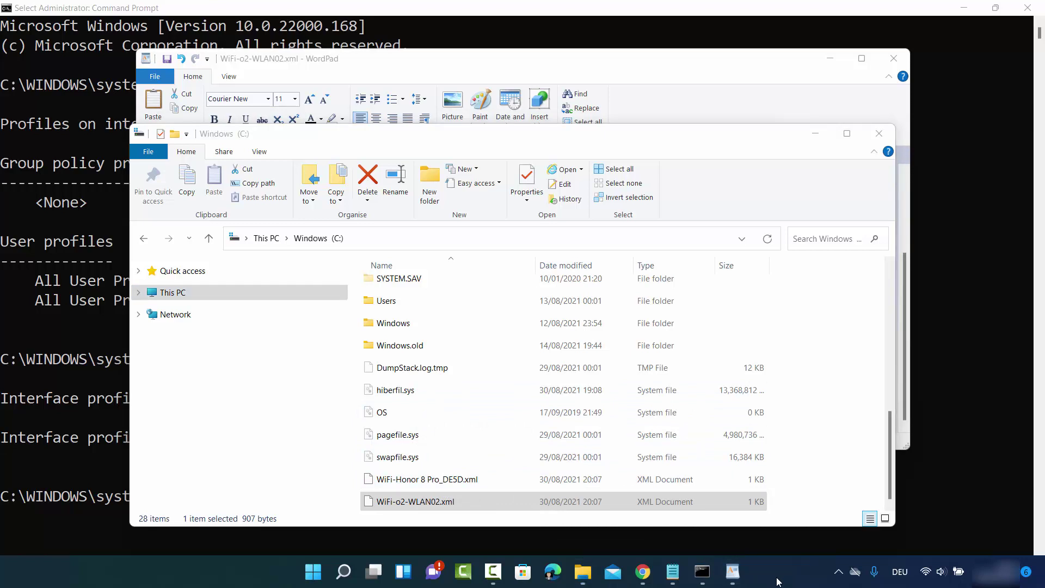